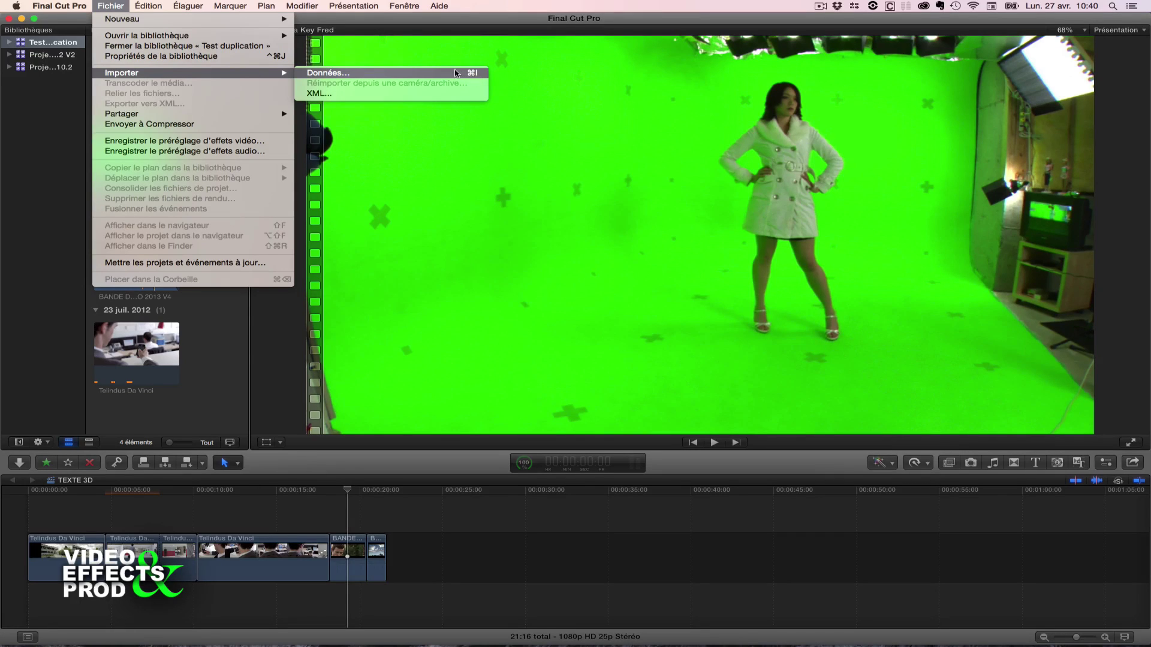
# Import element fond flou.mov from the montage elements folder on SSD DONNEES into the 14-04-2015 event, keeping files in place.
pyautogui.click(451, 74)
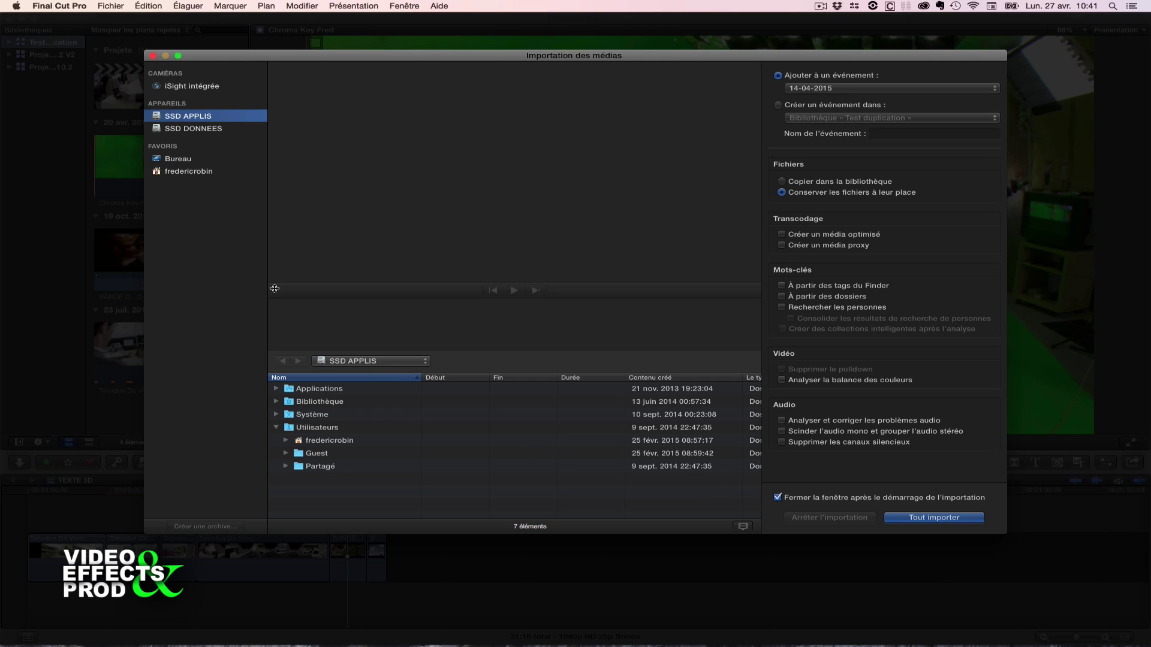
pyautogui.click(200, 131)
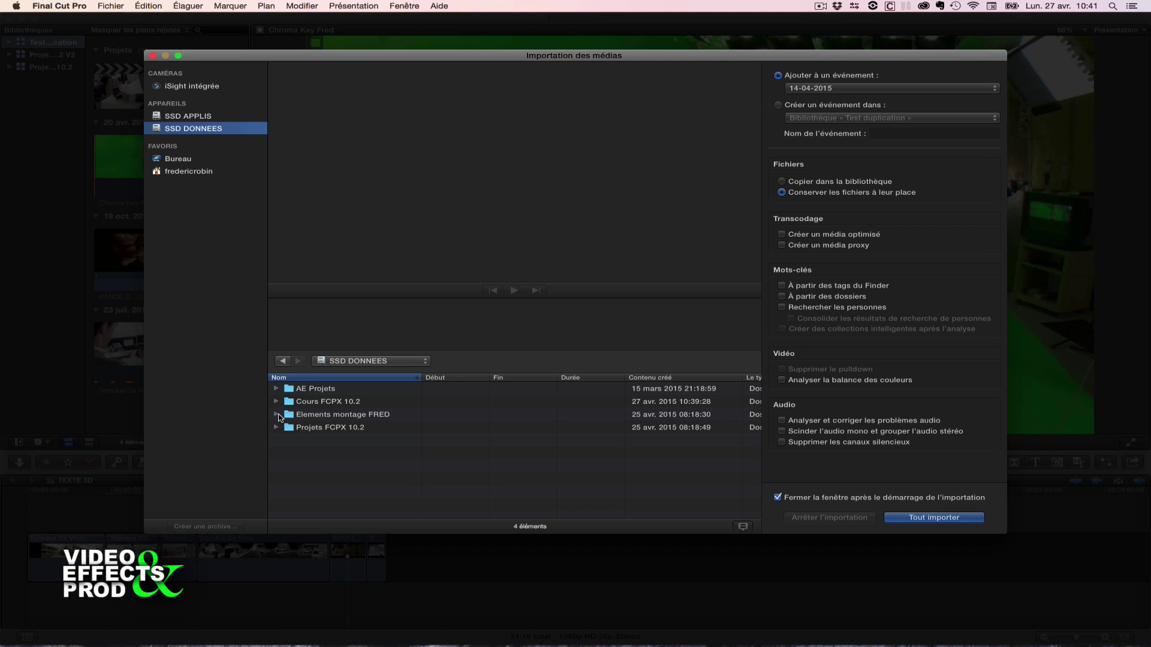
pyautogui.click(276, 414)
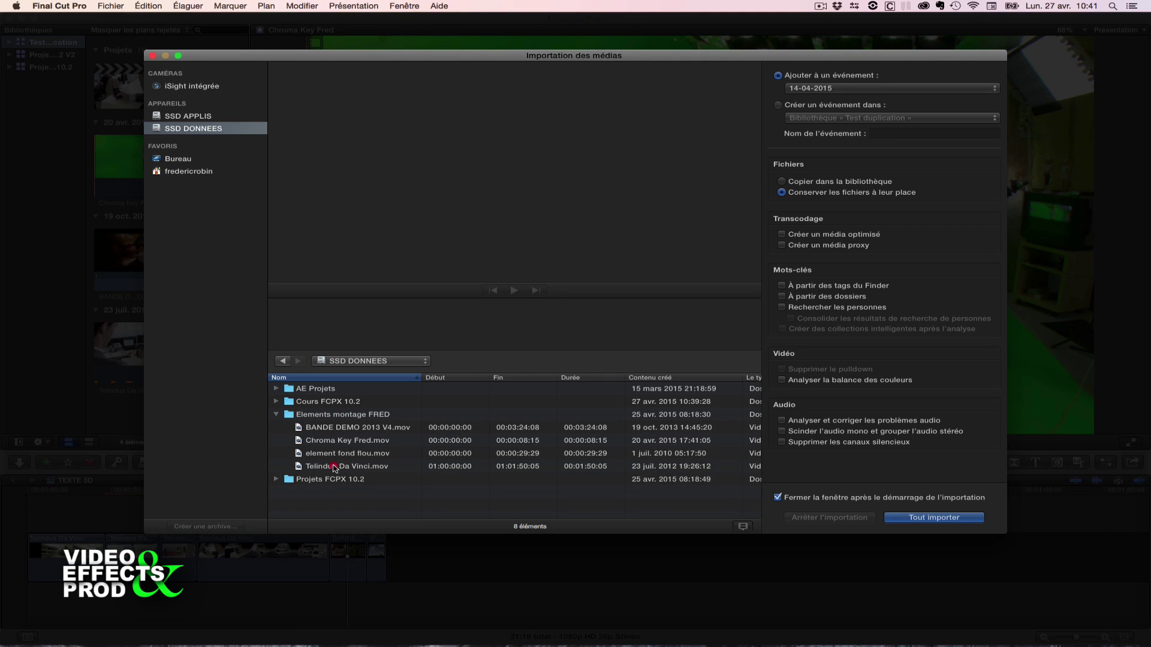
pyautogui.click(334, 467)
pyautogui.click(331, 453)
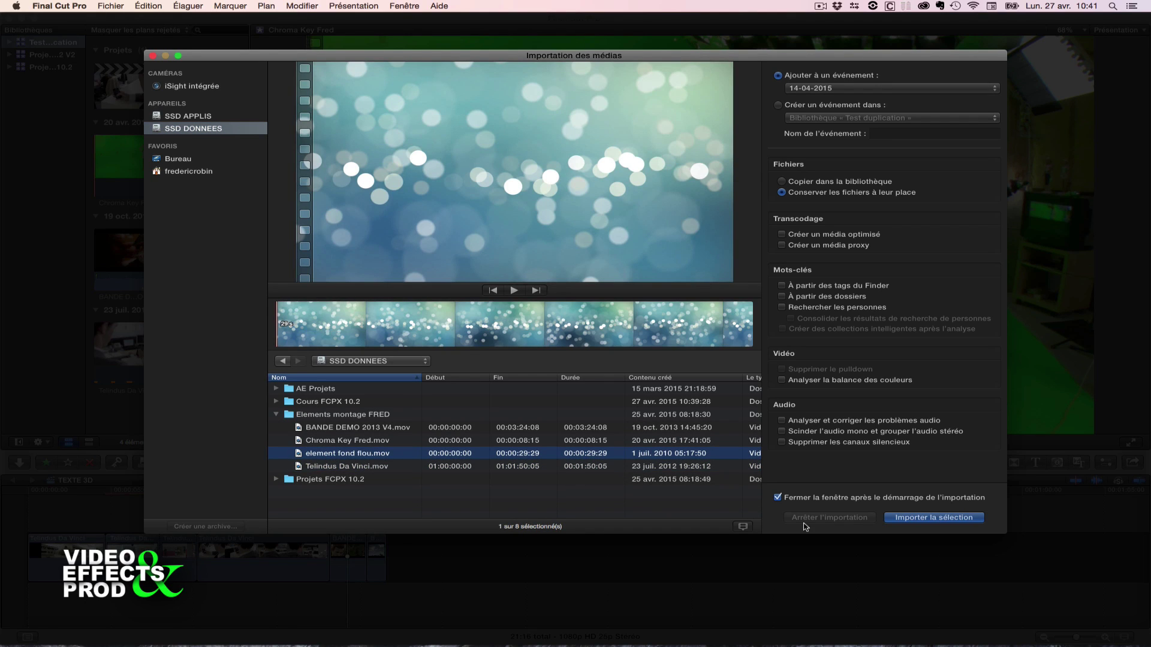
pyautogui.click(931, 519)
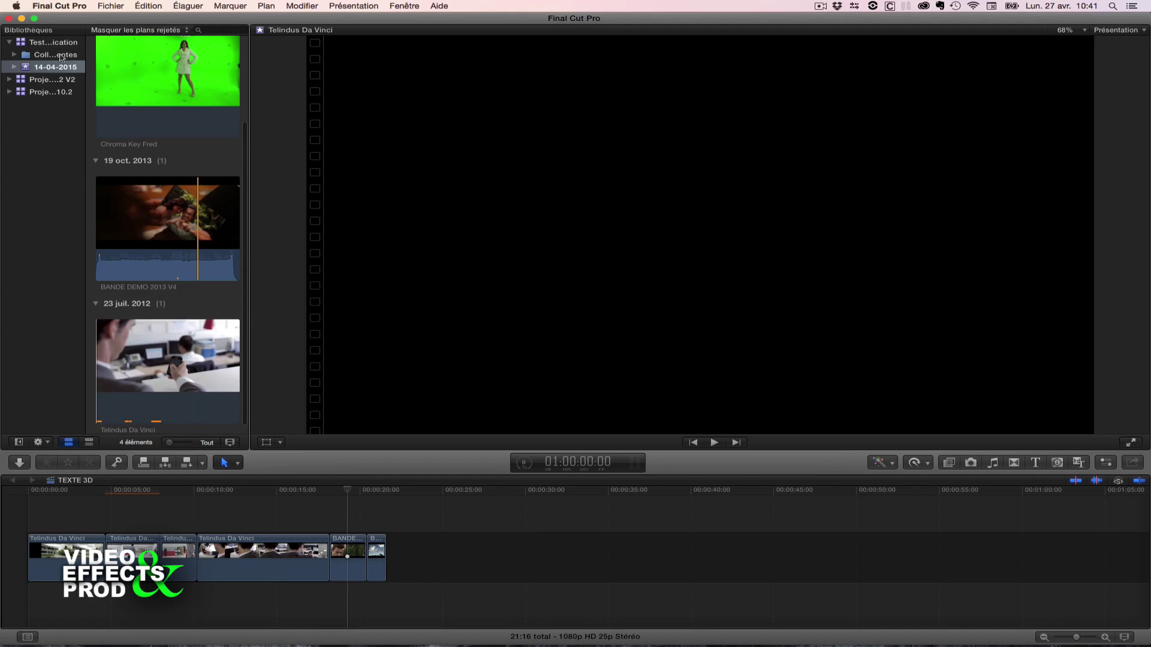
# Start a new library and name it "Test FRED Nouvelle bibliothèque".
pyautogui.click(45, 42)
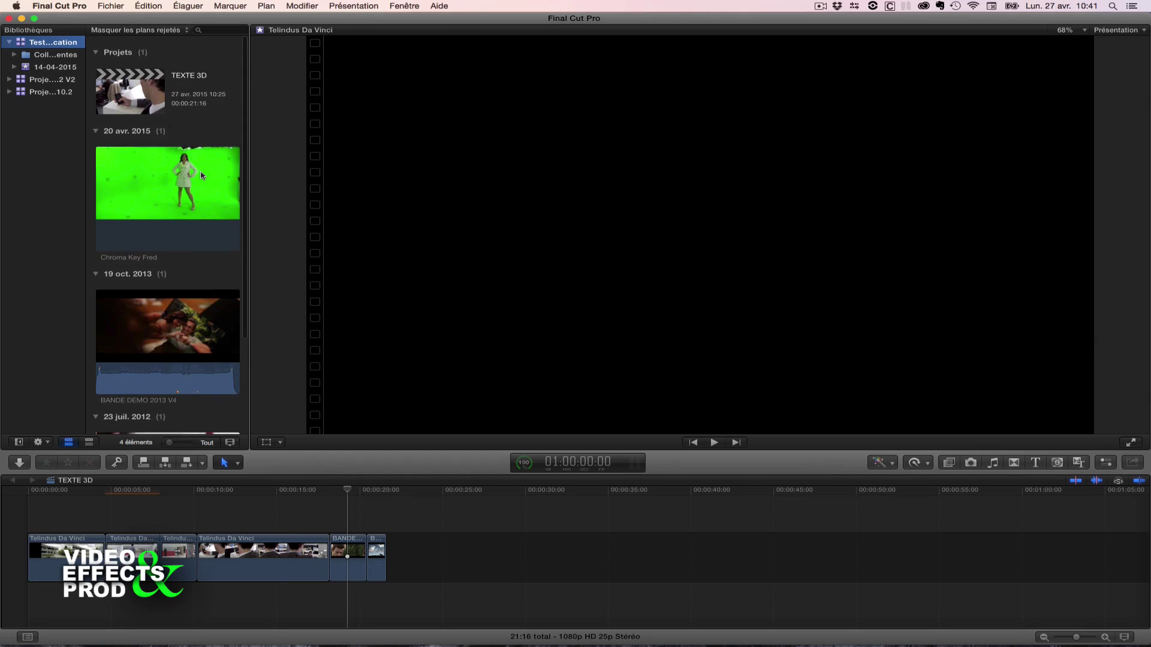
pyautogui.click(113, 6)
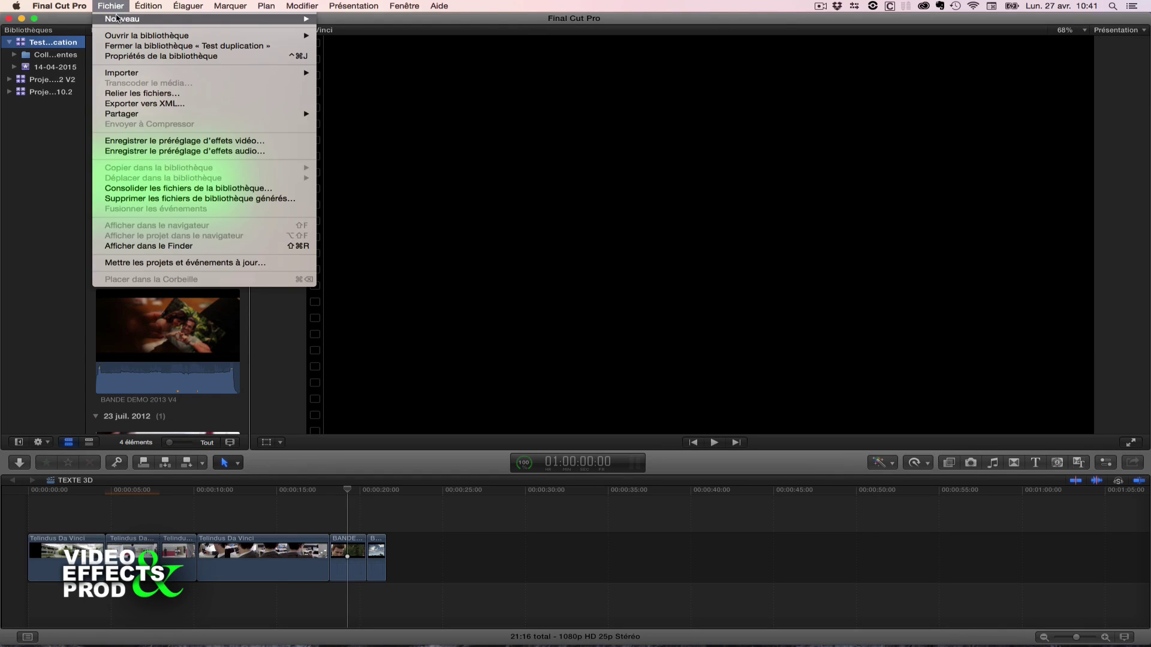
pyautogui.moveTo(118, 19)
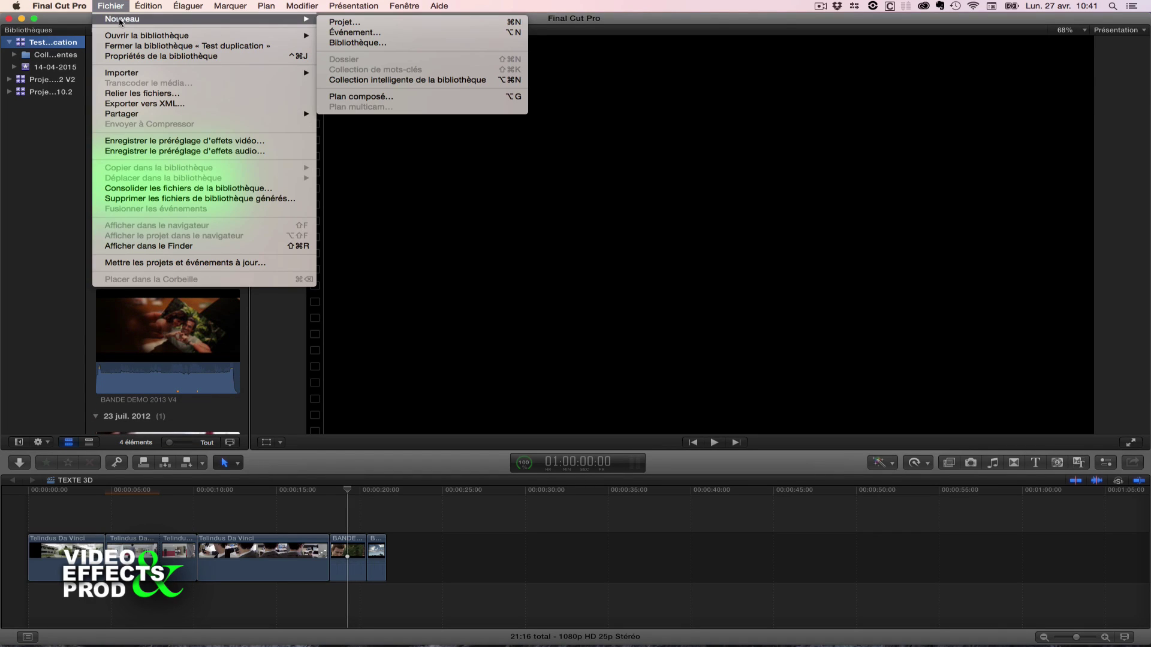
pyautogui.click(352, 45)
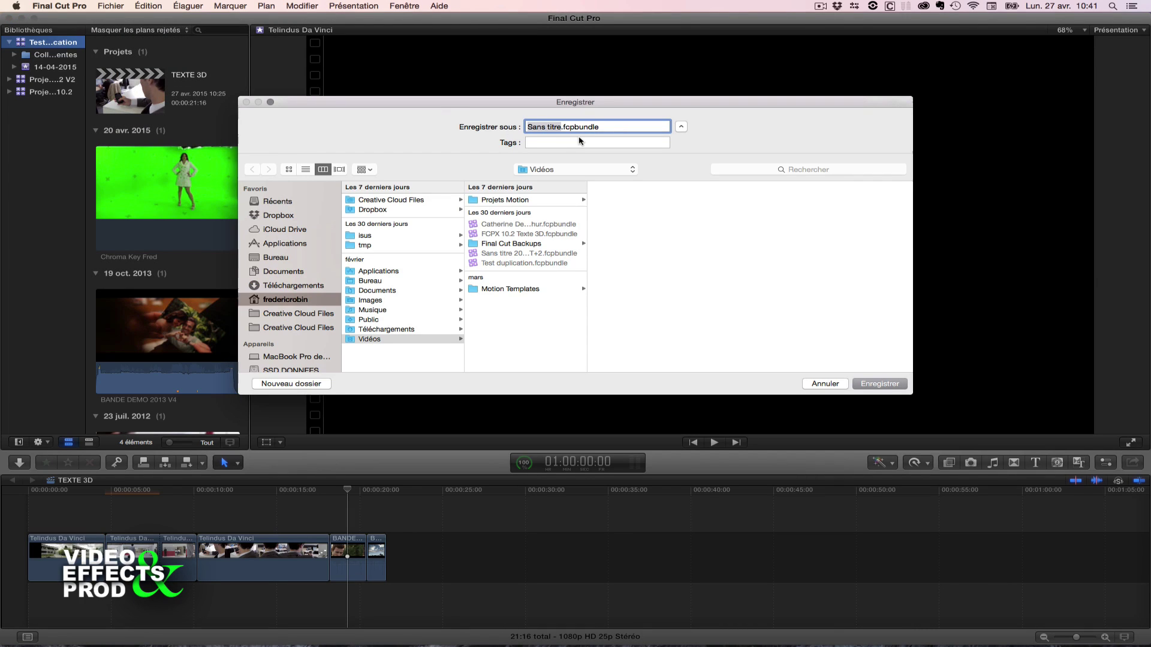
pyautogui.write('Test FRED NOUvelle biblioth')
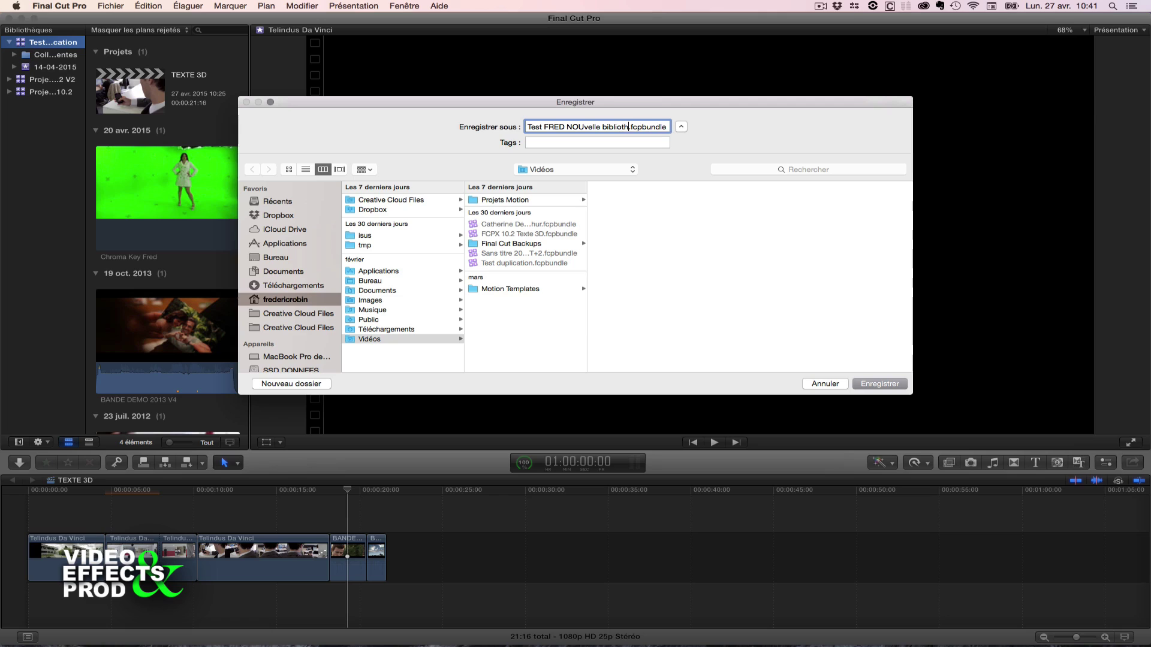
pyautogui.write('èque')
pyautogui.press('BackSpace')
pyautogui.press('BackSpace')
pyautogui.write('ou')
# Save the new library in a new folder named "FCPX 10.2 montage" on the SSD DONNEES drive.
pyautogui.click(305, 369)
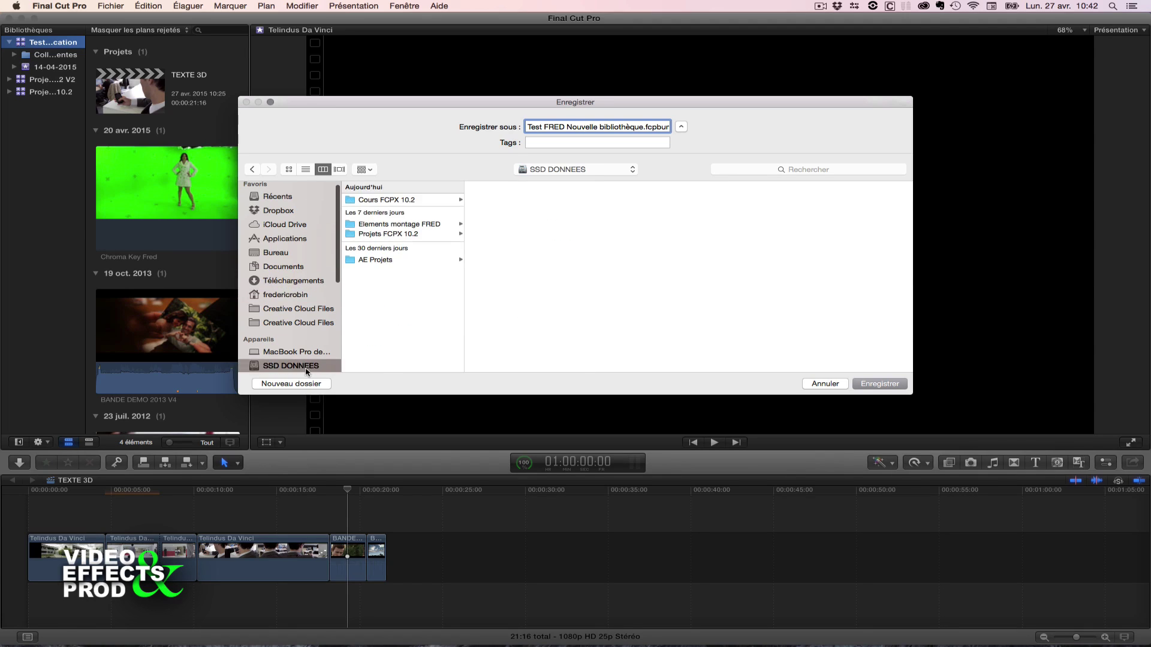
pyautogui.click(306, 384)
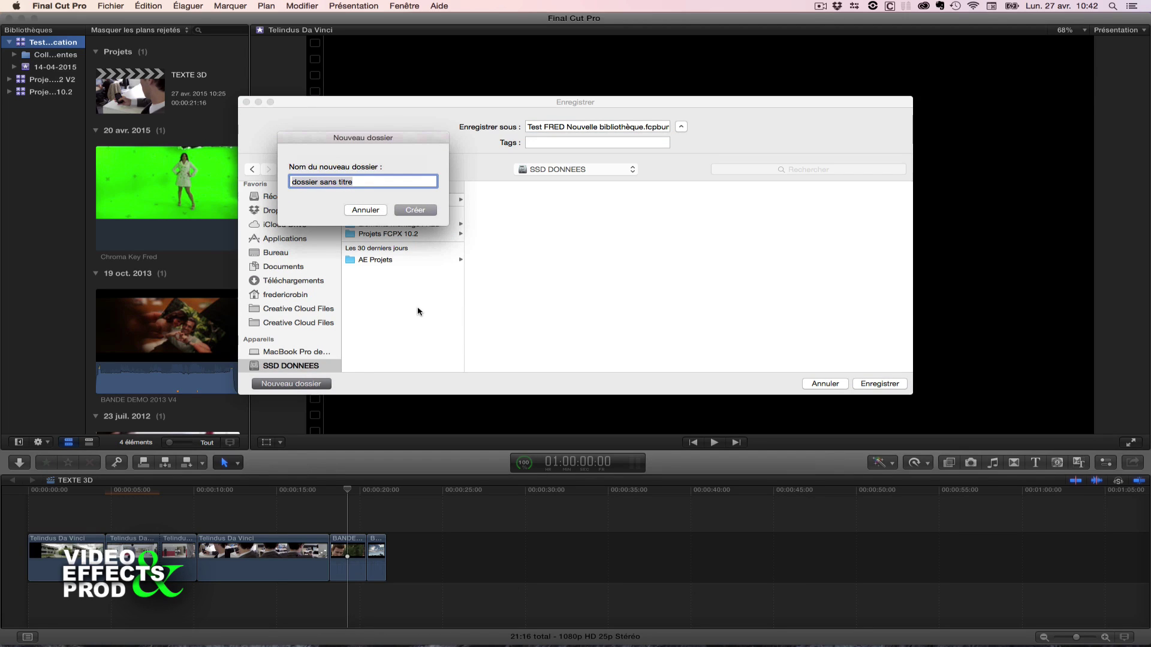
pyautogui.write('FCPX 10.2 montage')
pyautogui.press('Return')
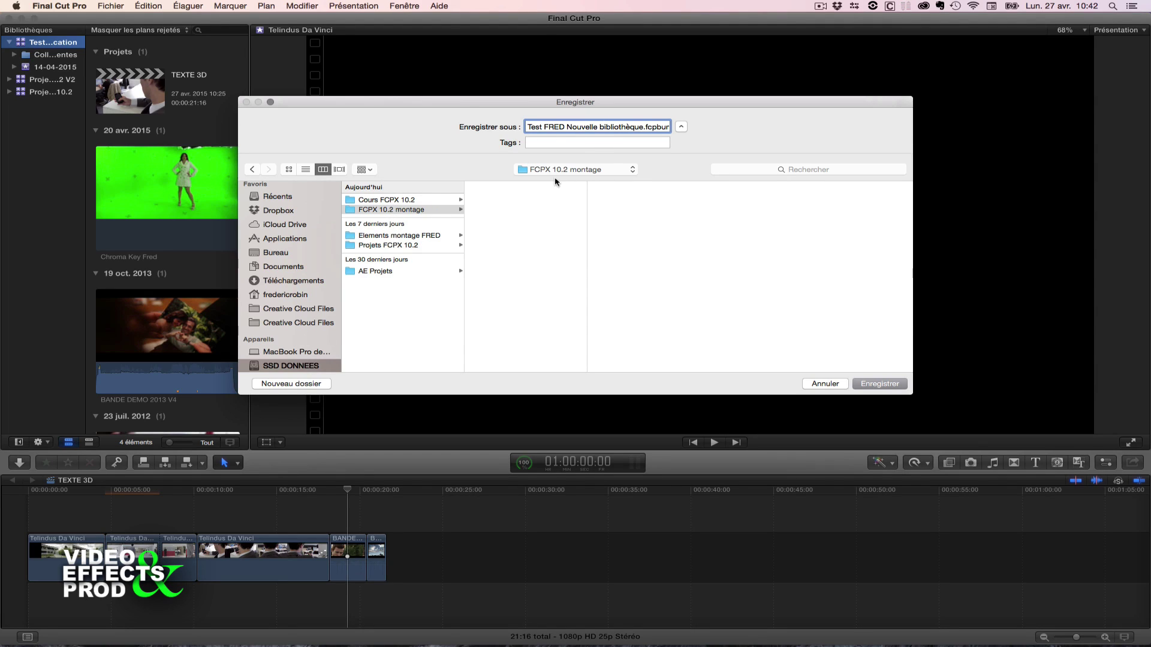
pyautogui.click(884, 384)
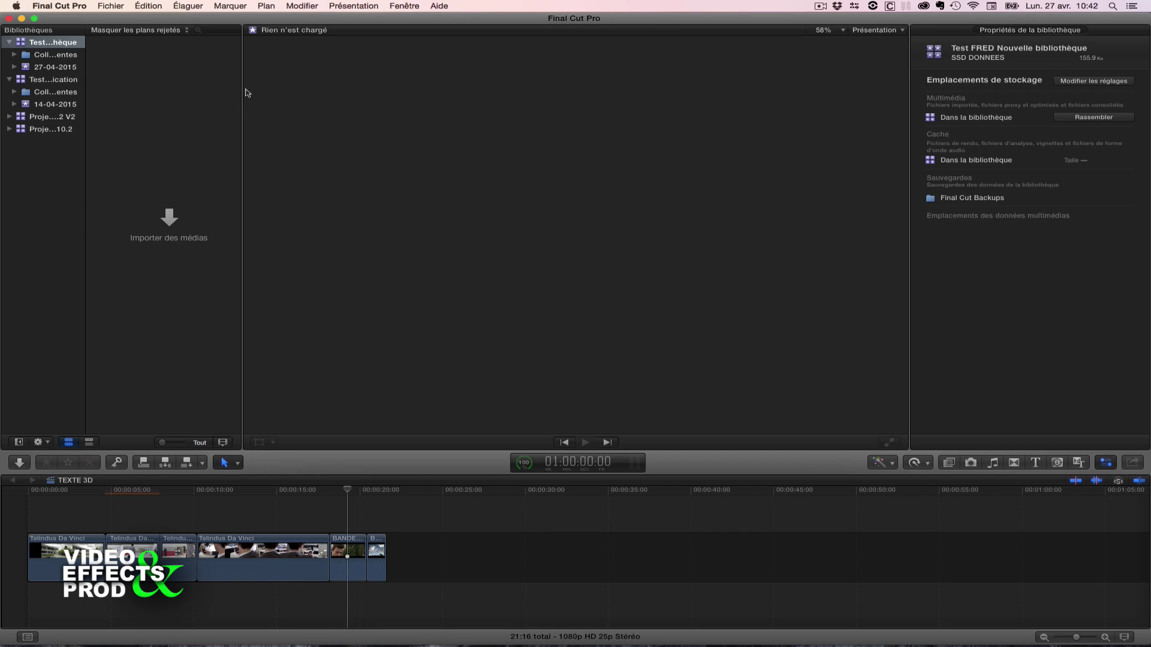
# Widen the media browser and the library list enough to fit the full library names.
pyautogui.moveTo(244, 93); pyautogui.dragTo(502, 109)
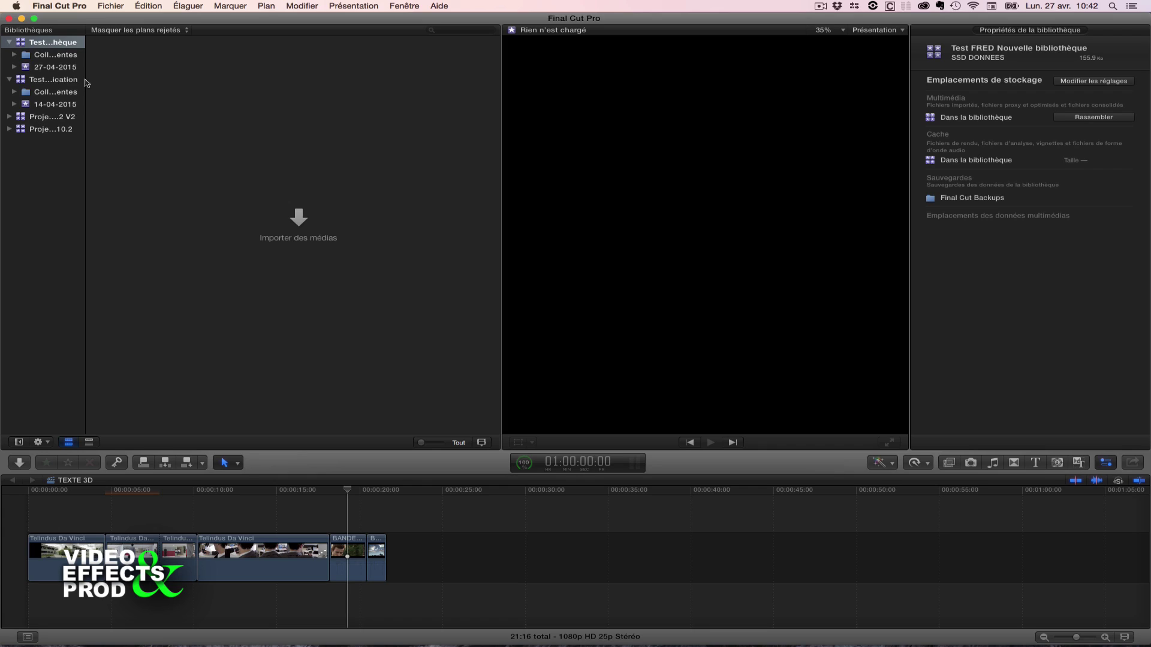
pyautogui.moveTo(85, 82); pyautogui.dragTo(193, 84)
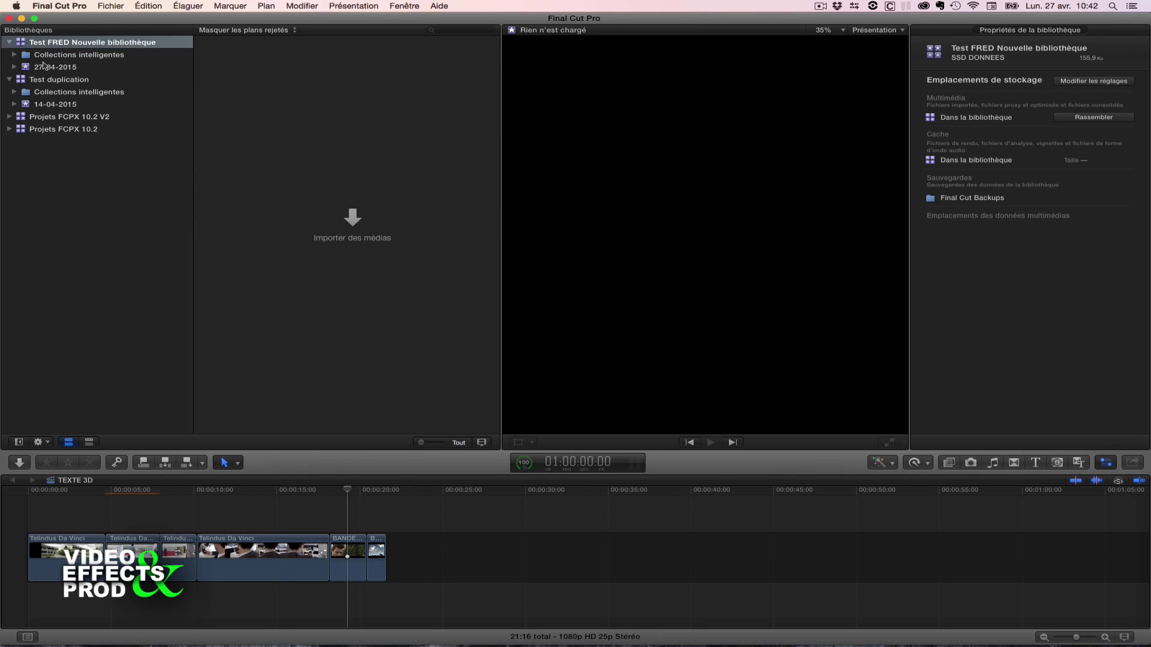
# View the new library's 27-04-2015 event and expand its smart collections folder.
pyautogui.click(65, 67)
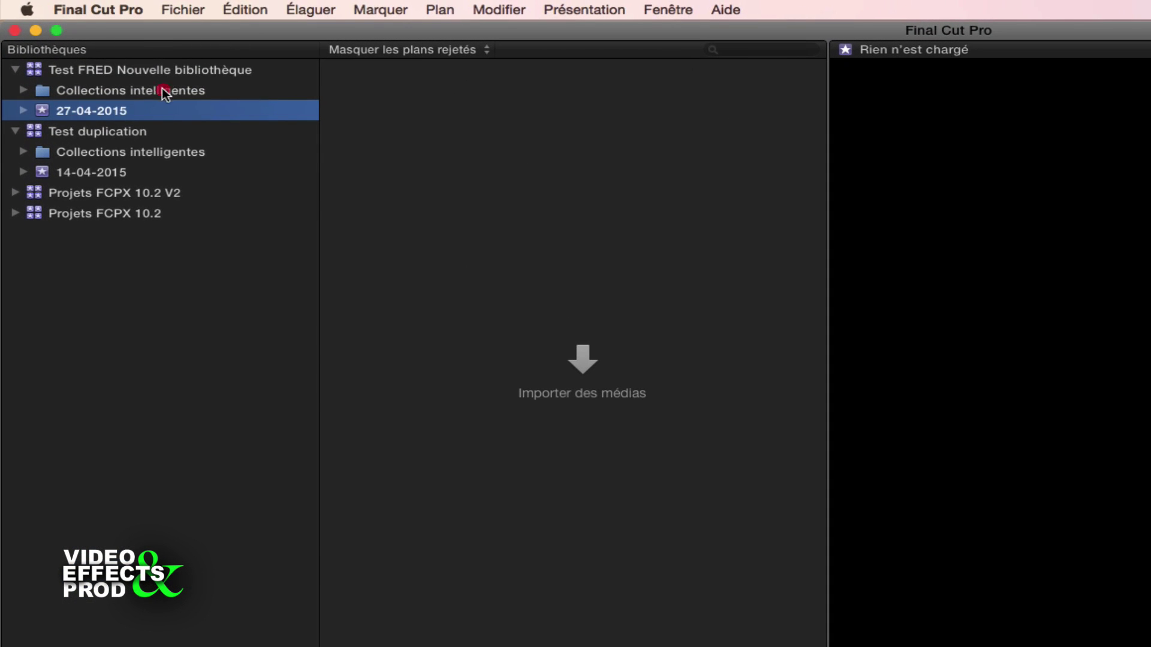
pyautogui.click(161, 90)
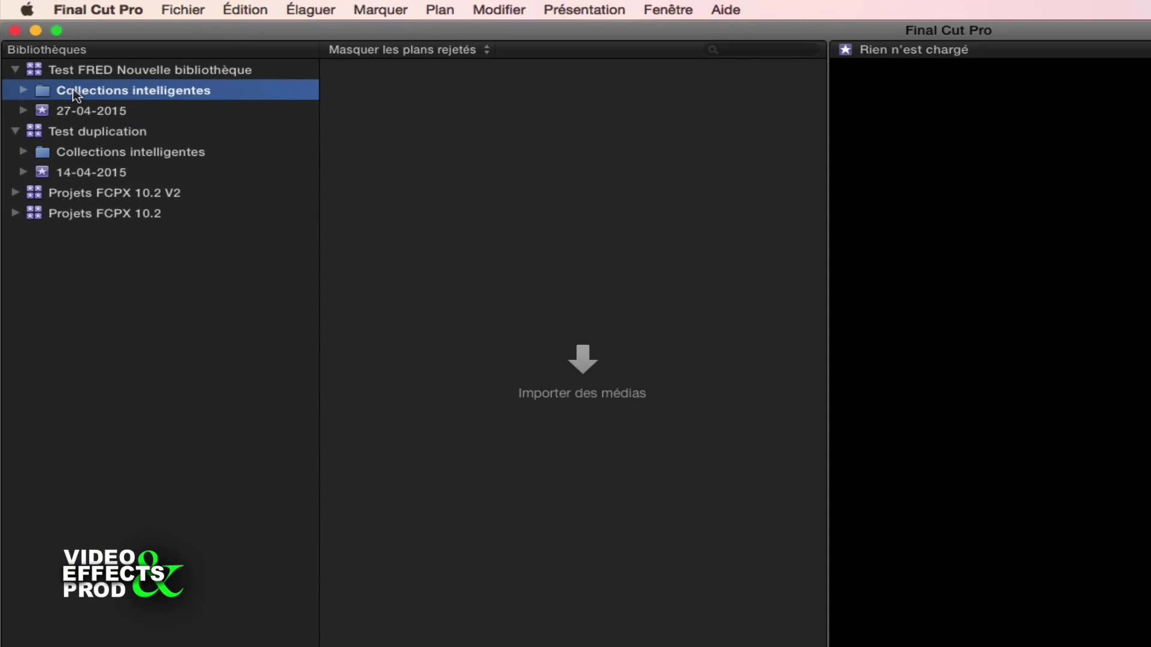
pyautogui.click(24, 90)
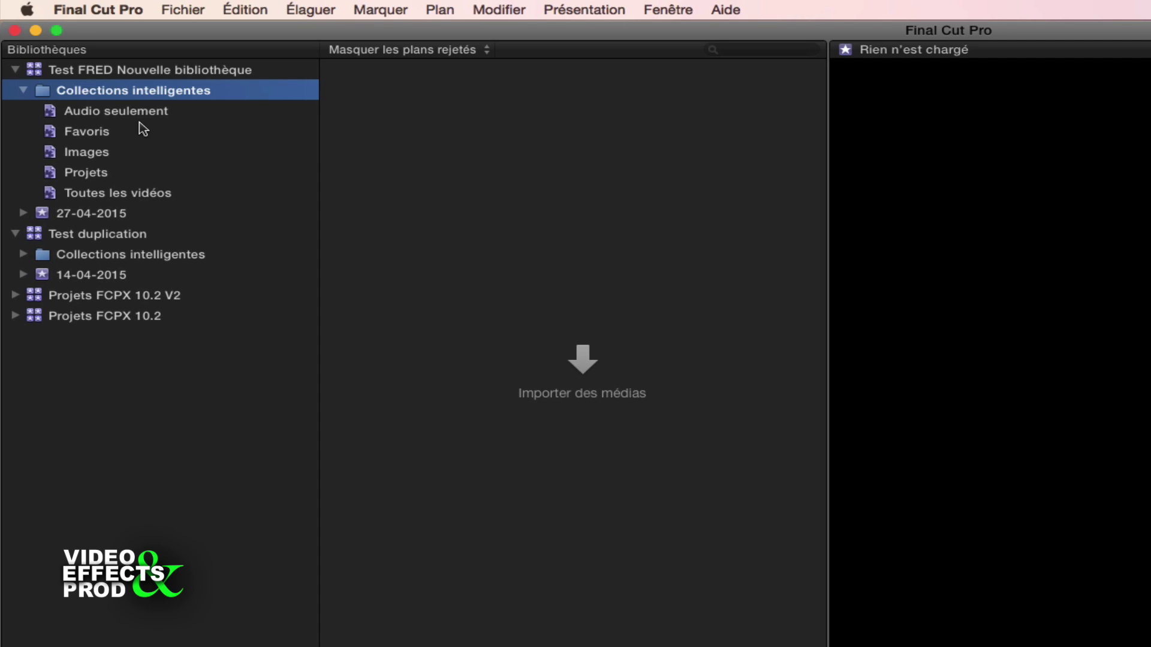
pyautogui.click(204, 11)
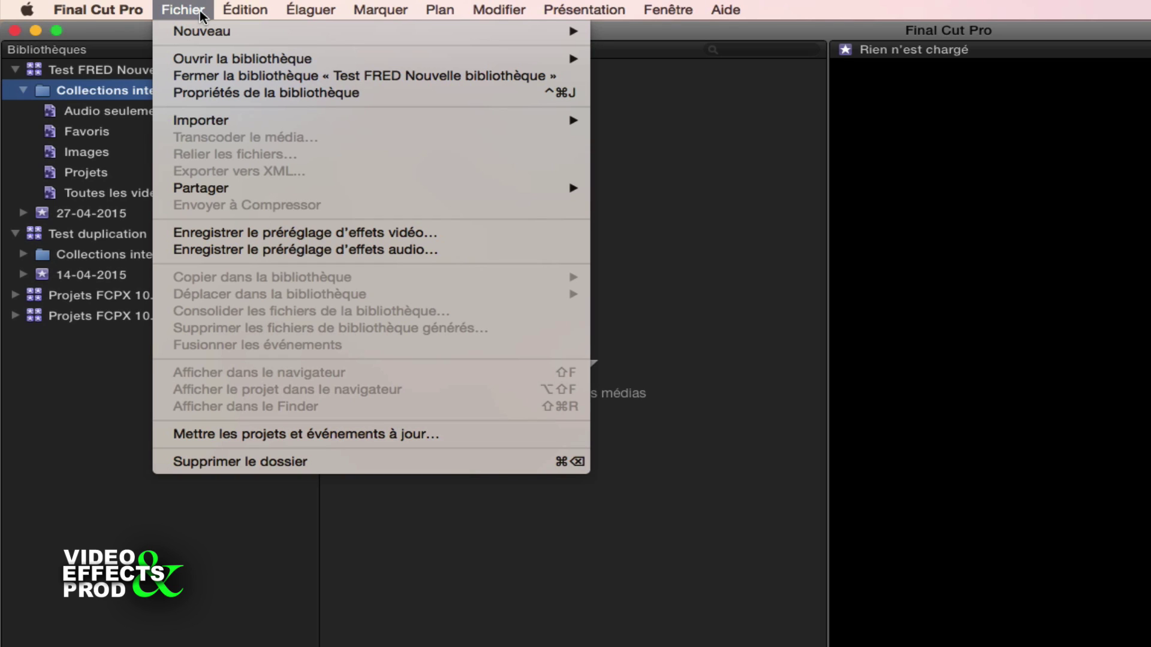
pyautogui.moveTo(98, 10)
pyautogui.click(75, 410)
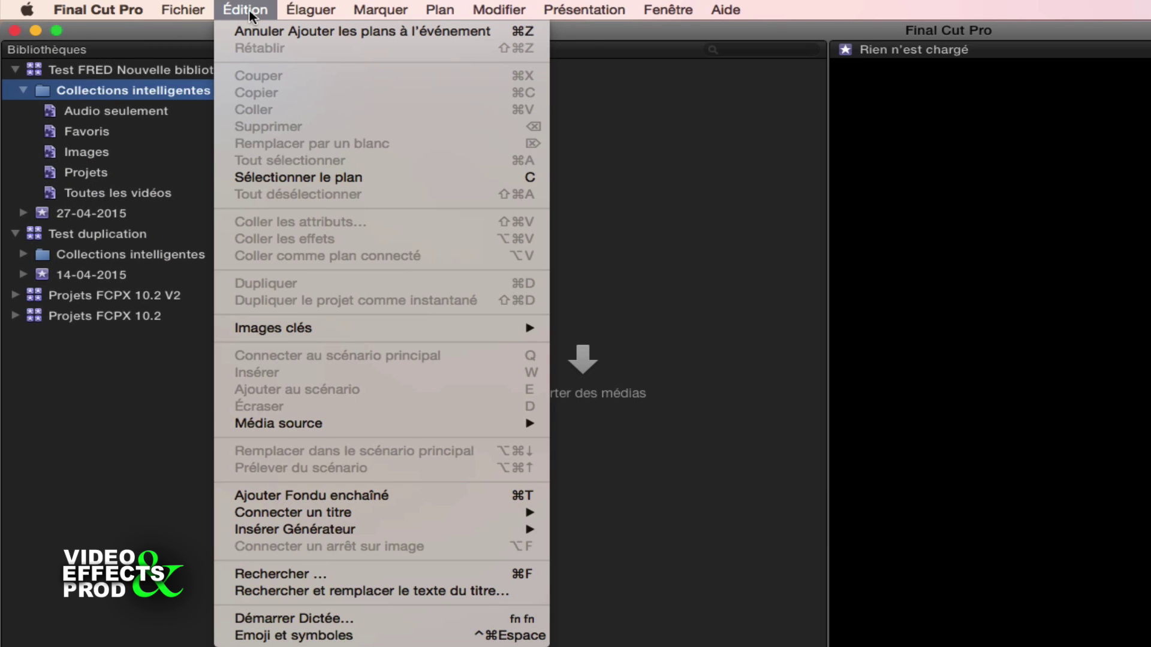
pyautogui.moveTo(175, 13)
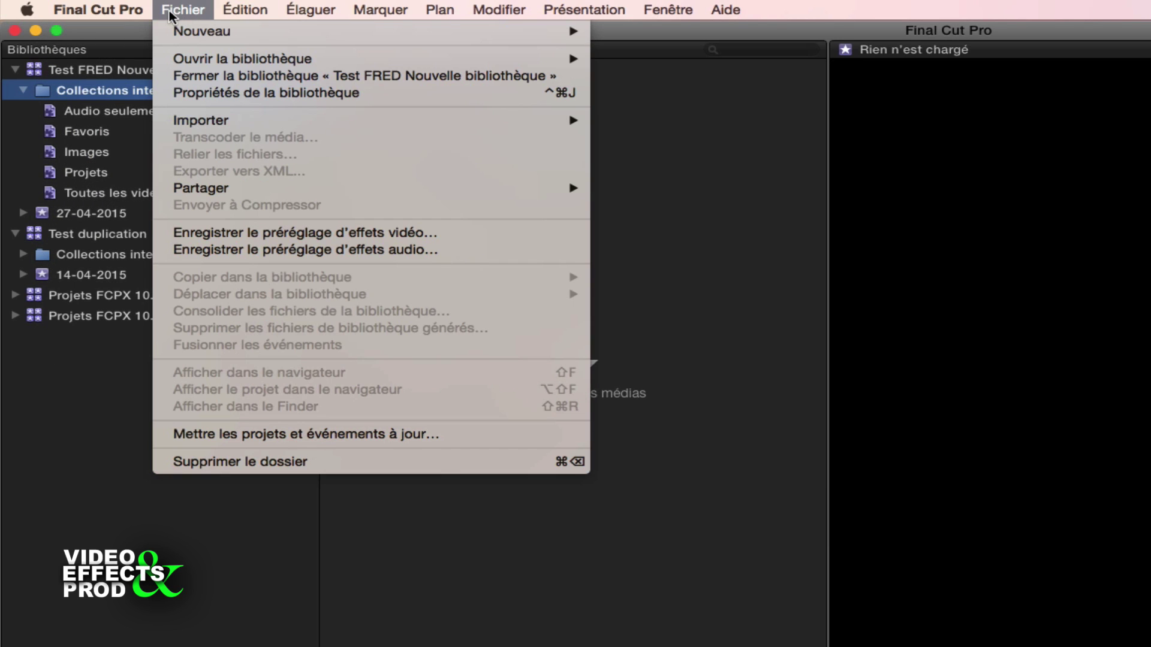
pyautogui.click(85, 448)
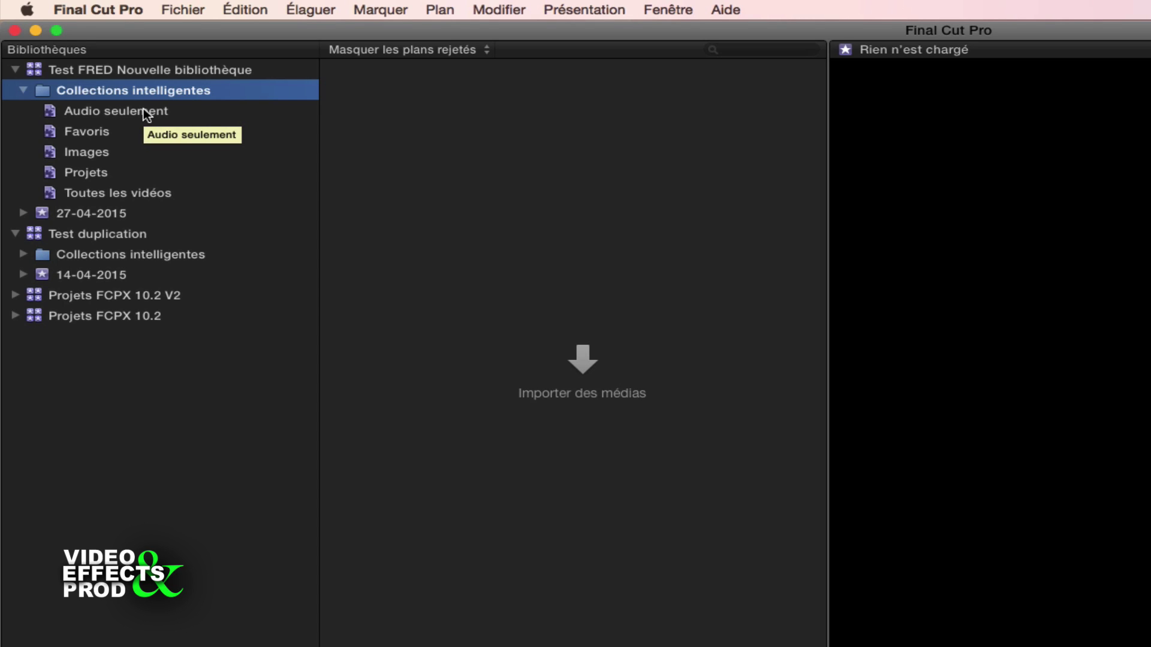
# Look through the Favoris, Images and Projets smart collections of the new library, and collapse their folder.
pyautogui.click(87, 133)
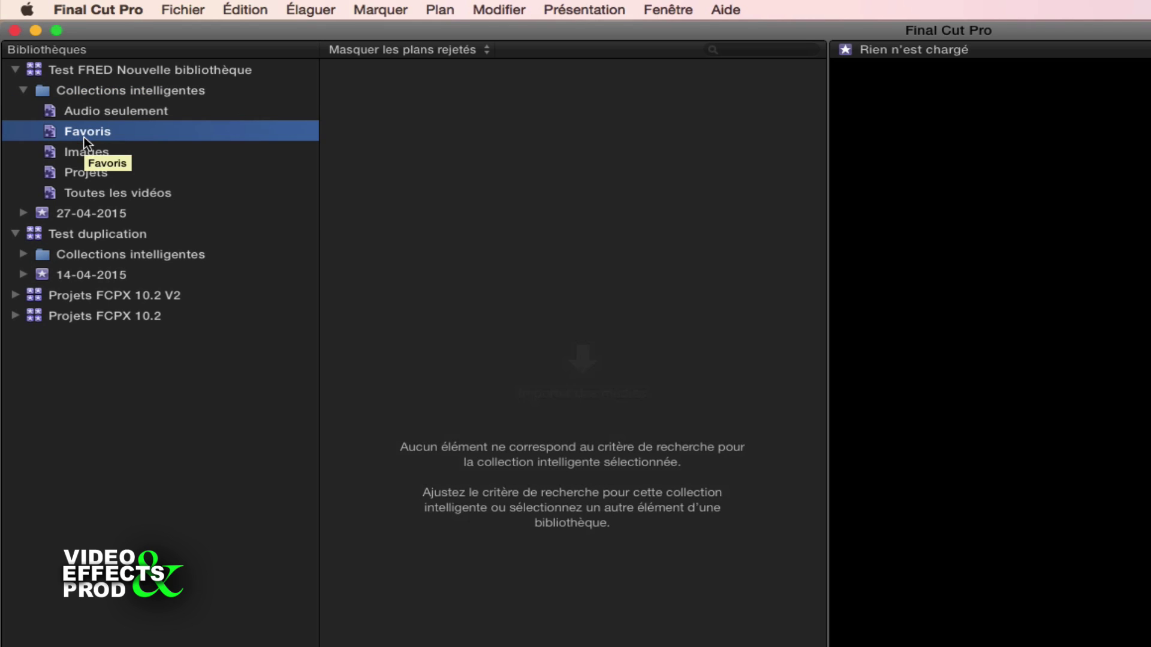
pyautogui.click(82, 152)
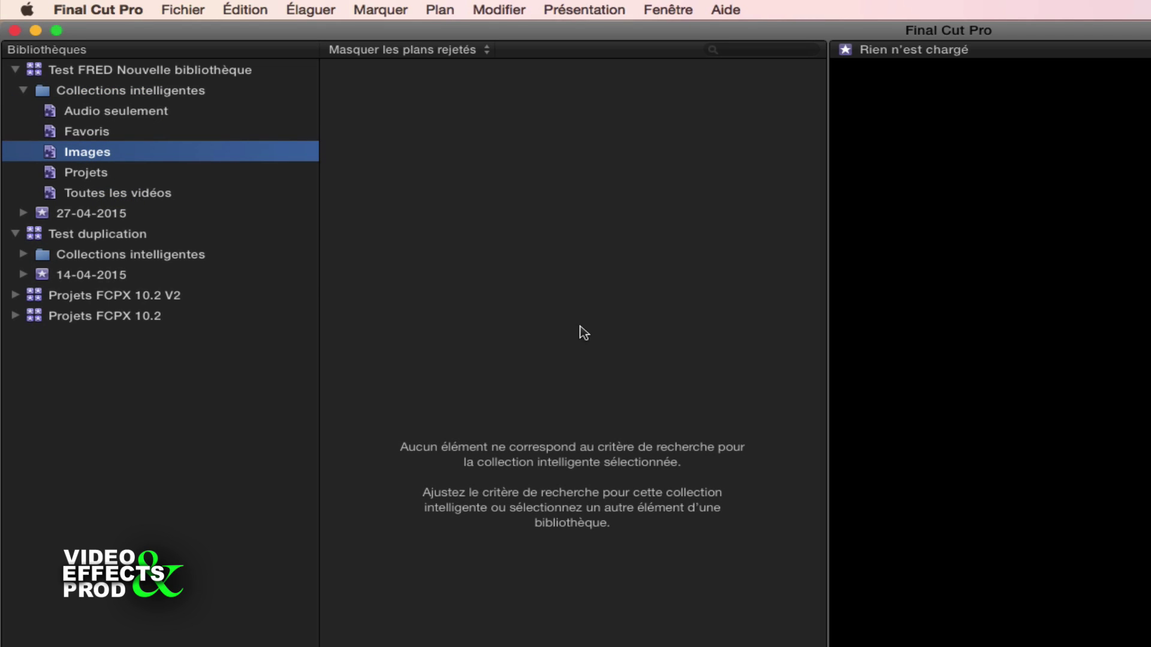
pyautogui.click(103, 172)
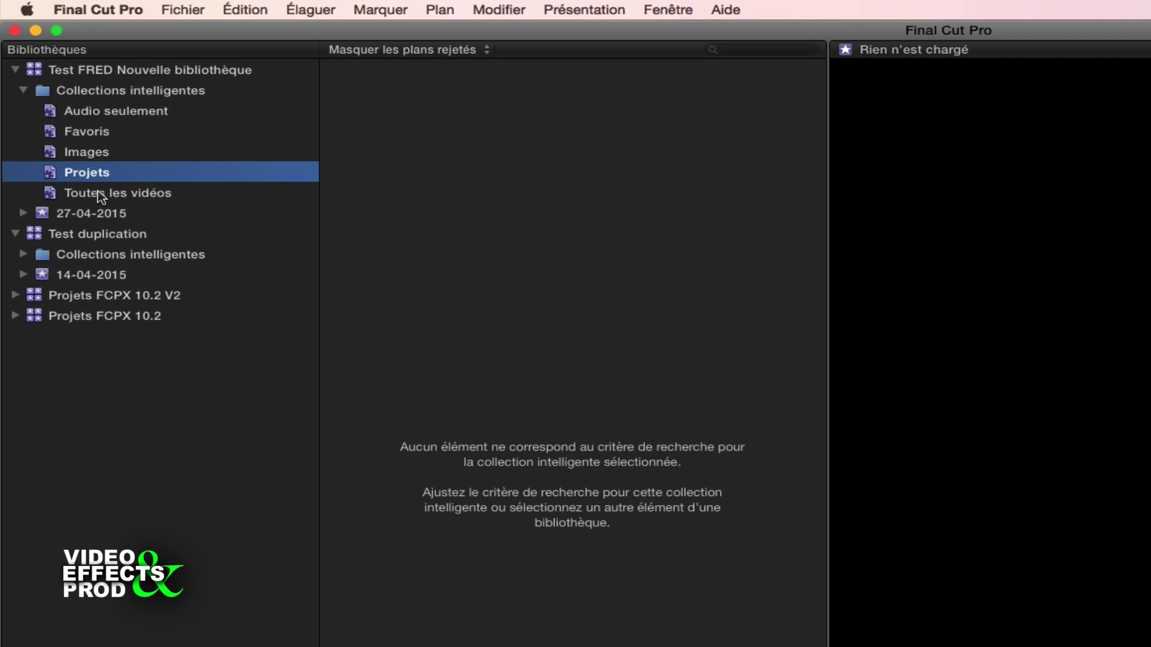
pyautogui.click(23, 90)
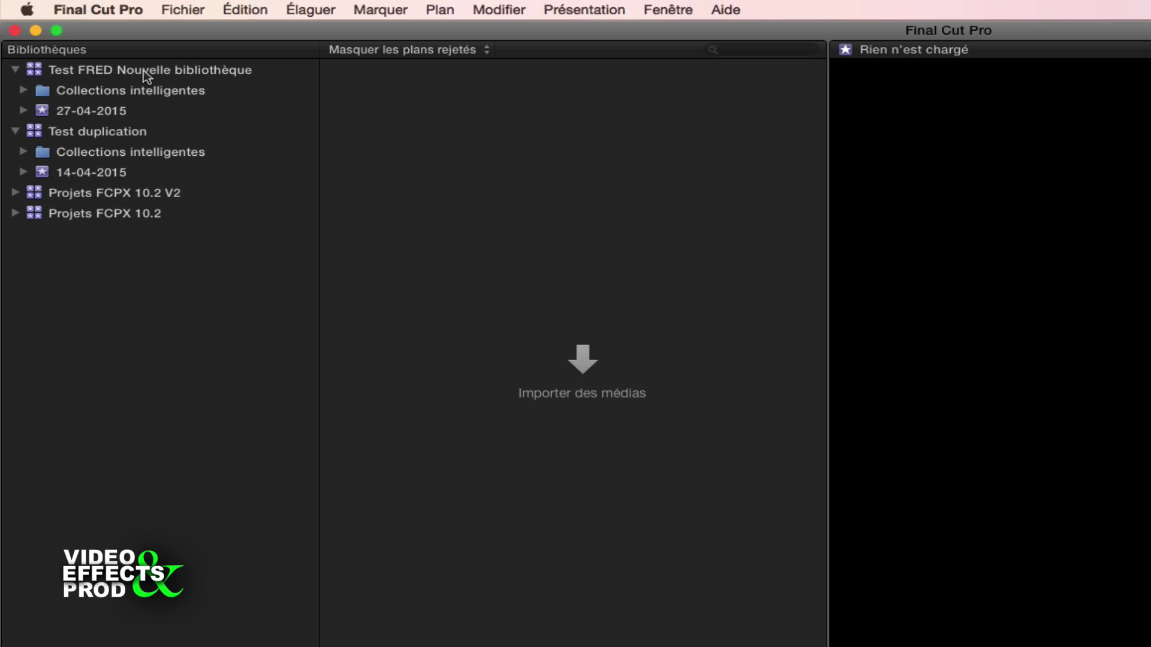
# Open media import for the 27-04-2015 event, switch optimised and proxy media creation on and off again, and close without importing.
pyautogui.moveTo(145, 74)
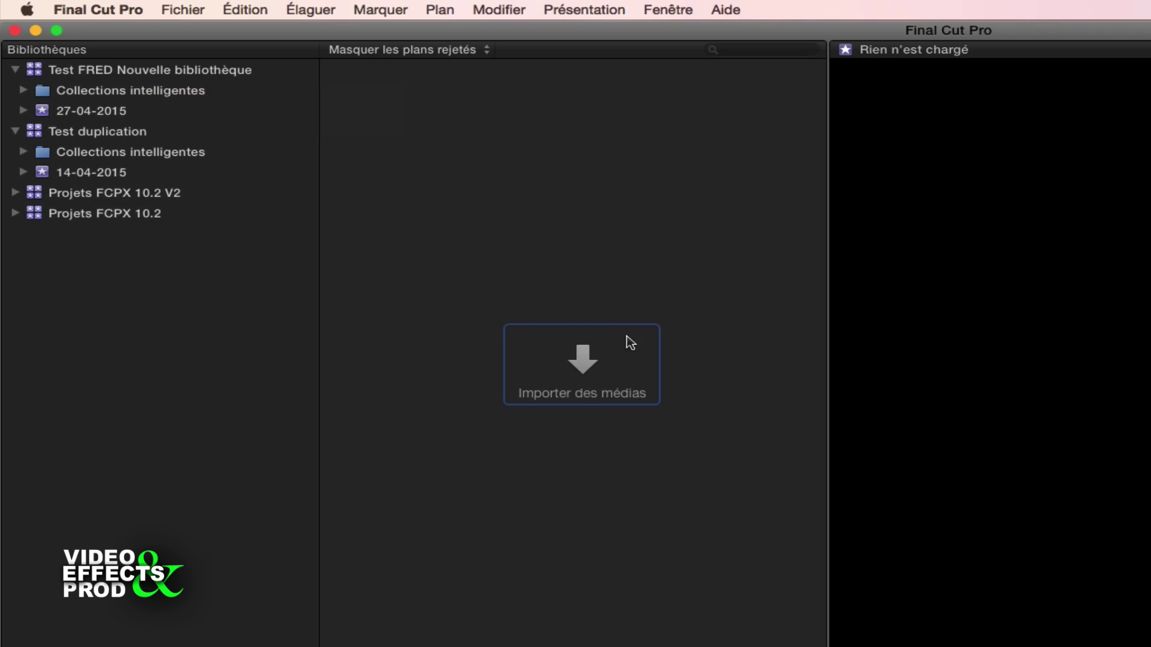
pyautogui.click(587, 376)
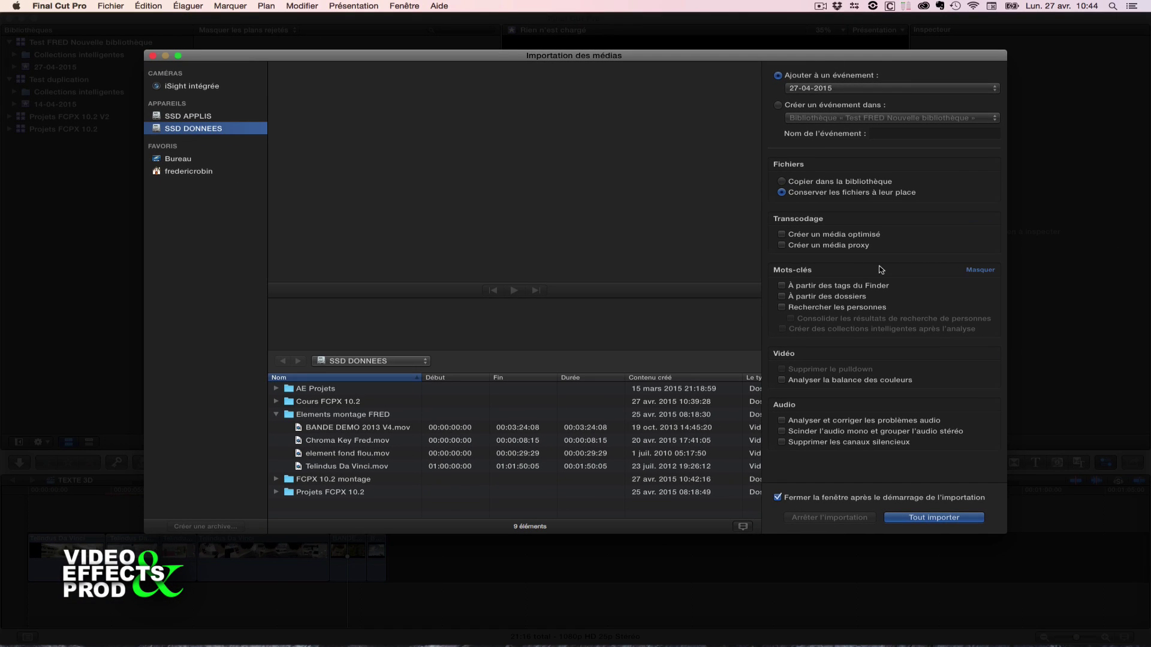
pyautogui.click(782, 234)
pyautogui.click(781, 246)
pyautogui.click(782, 234)
pyautogui.click(783, 246)
pyautogui.click(153, 60)
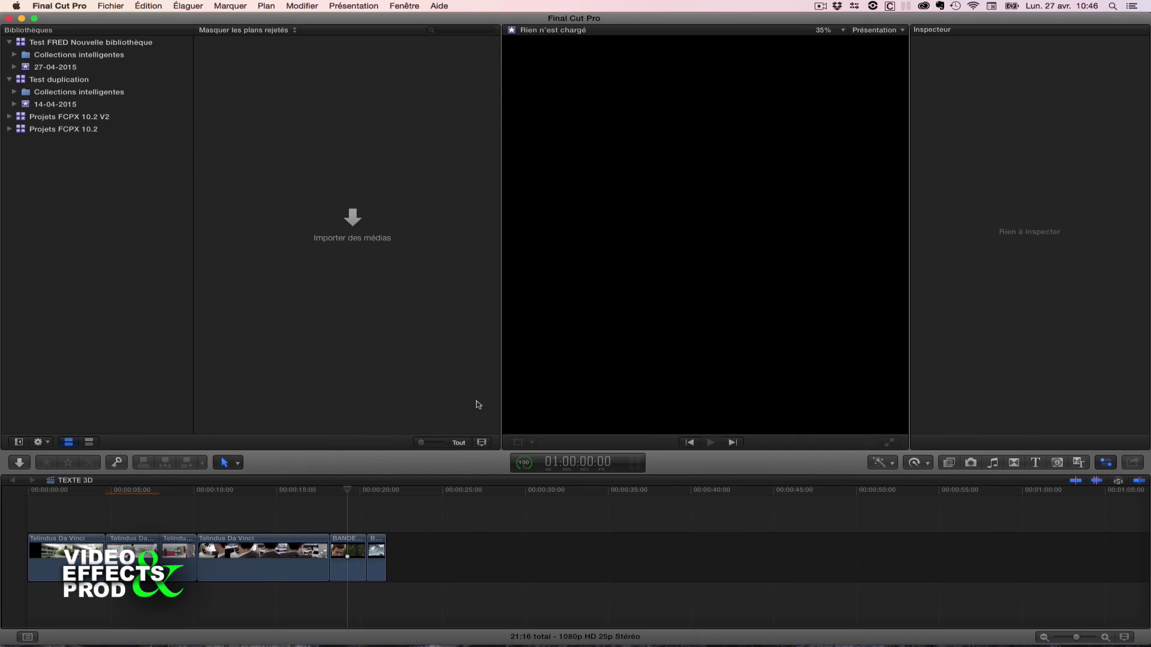
# Check the status of the background tasks and close their window.
pyautogui.click(524, 463)
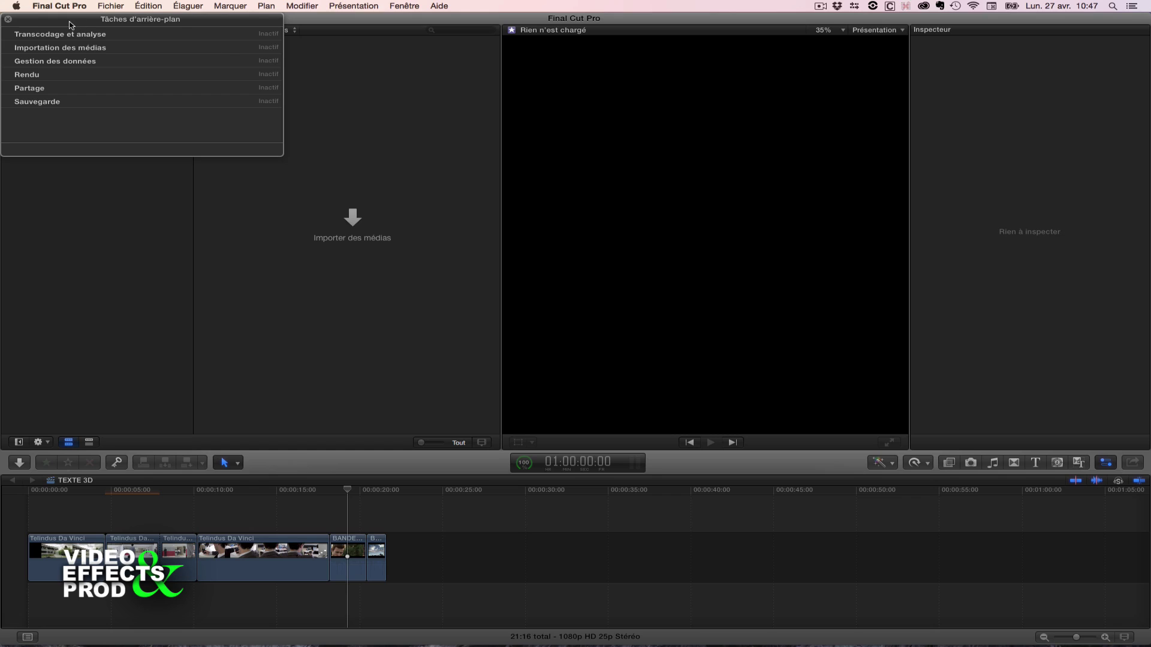
pyautogui.click(8, 19)
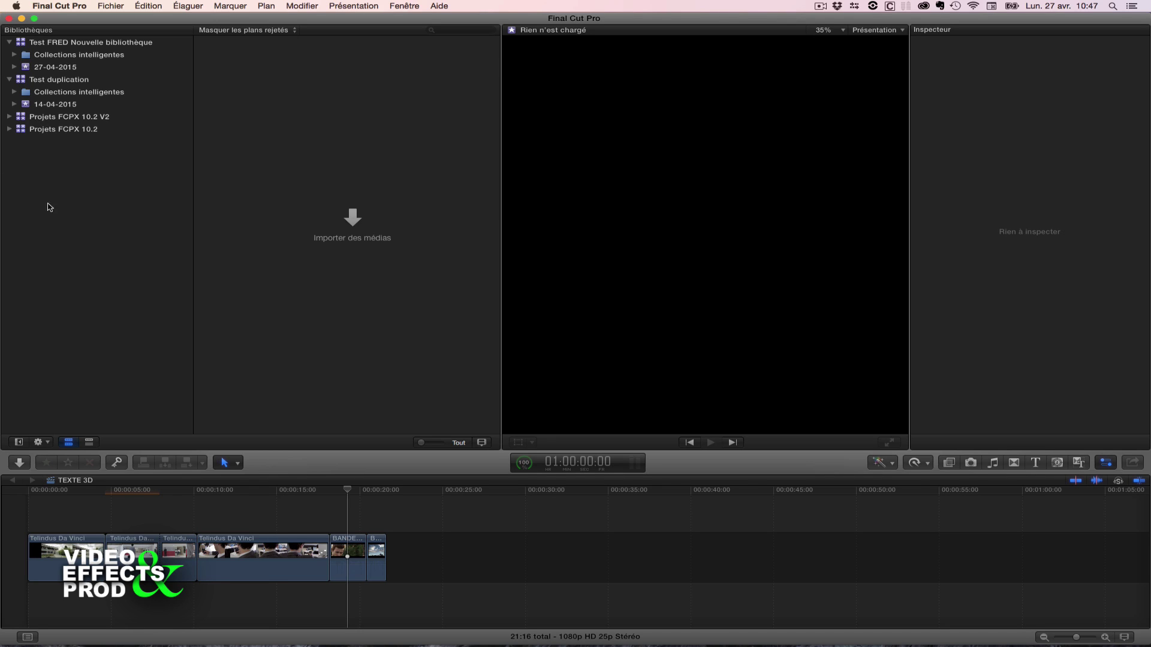
# Play a short section of the TEXTE 3D timeline from about 11:12 and stop playback.
pyautogui.moveTo(329, 496); pyautogui.dragTo(218, 493)
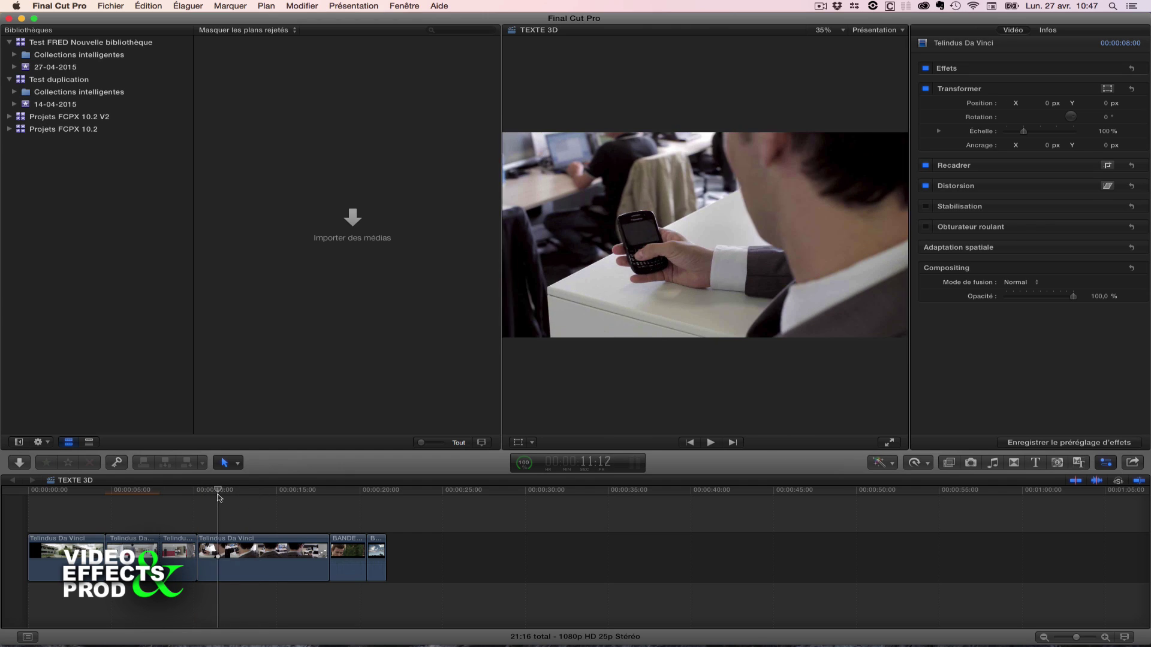
pyautogui.press('space')
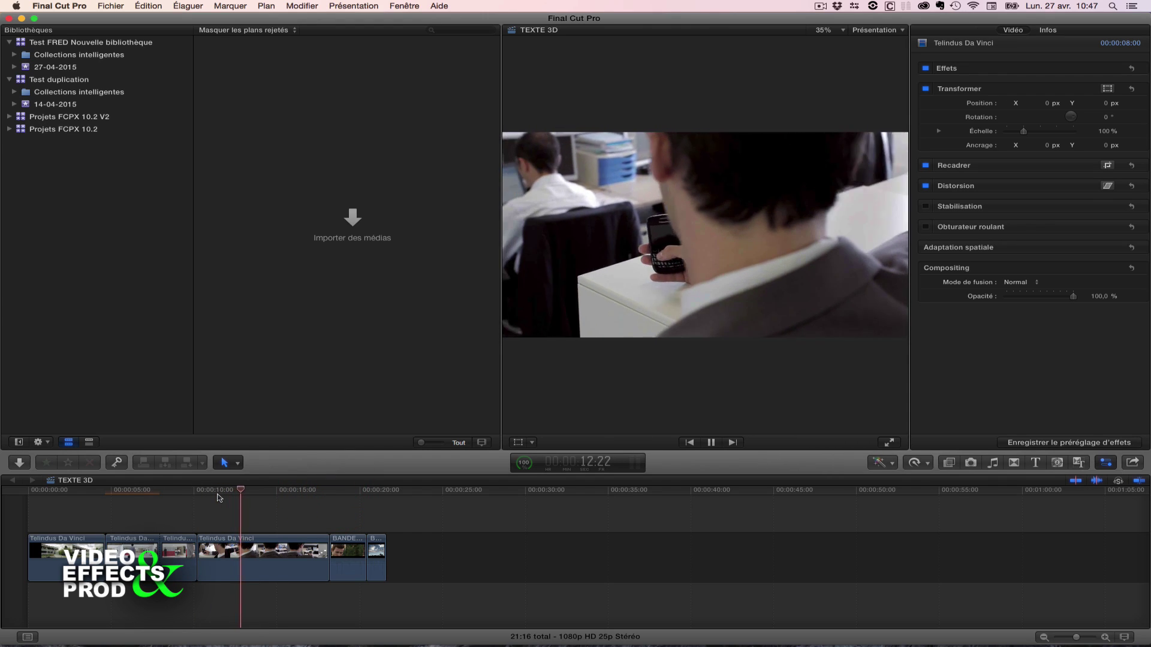
pyautogui.press('space')
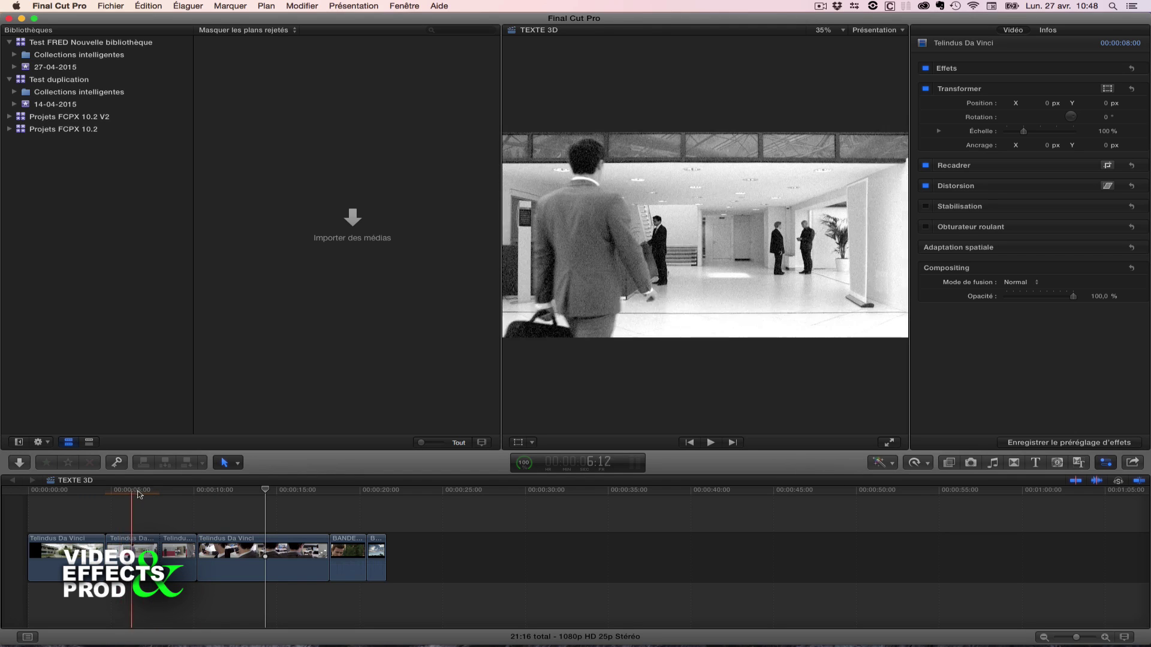
# Select the second clip in the TEXTE 3D timeline and place the playhead over it at about 5:21.
pyautogui.click(127, 548)
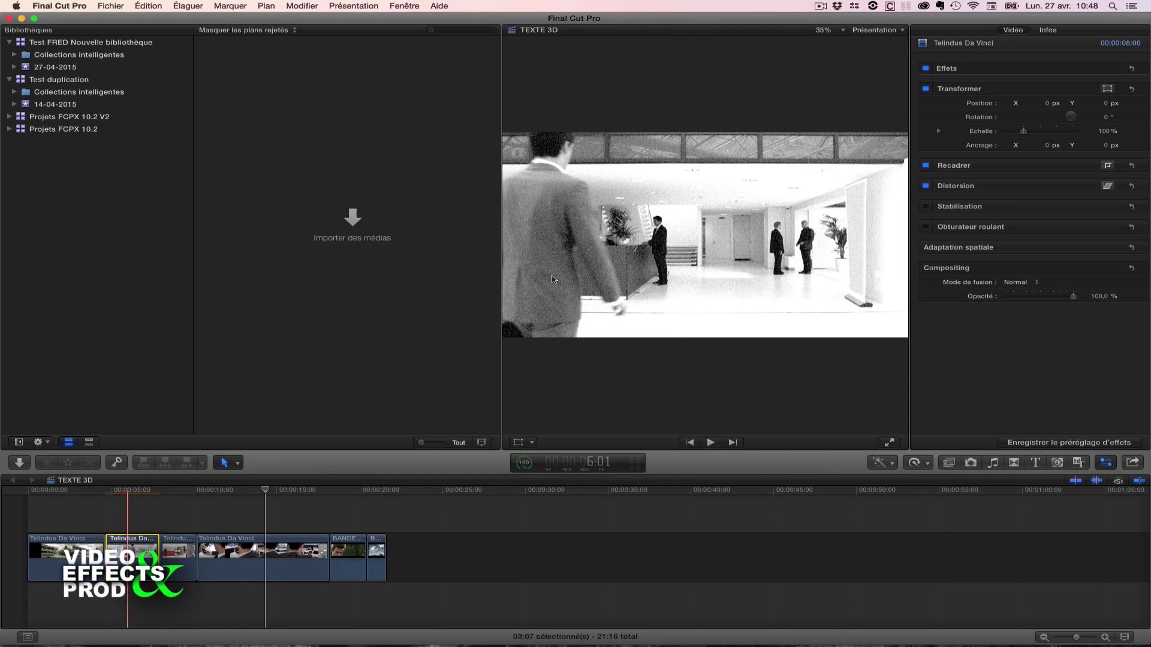
pyautogui.click(129, 490)
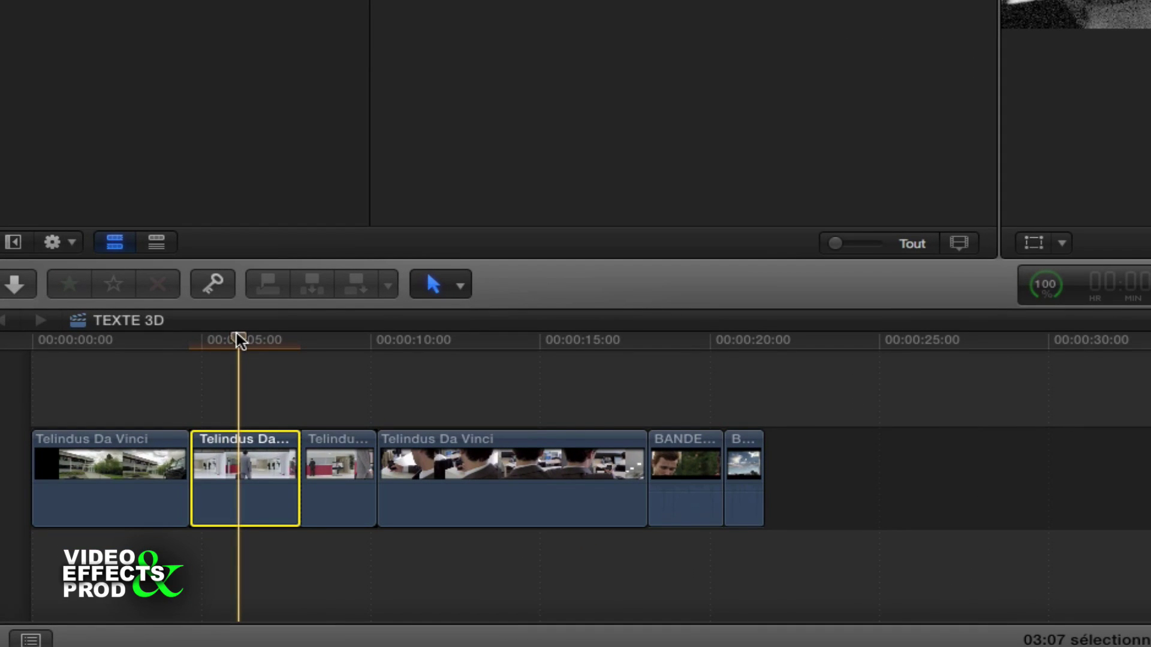
pyautogui.click(238, 337)
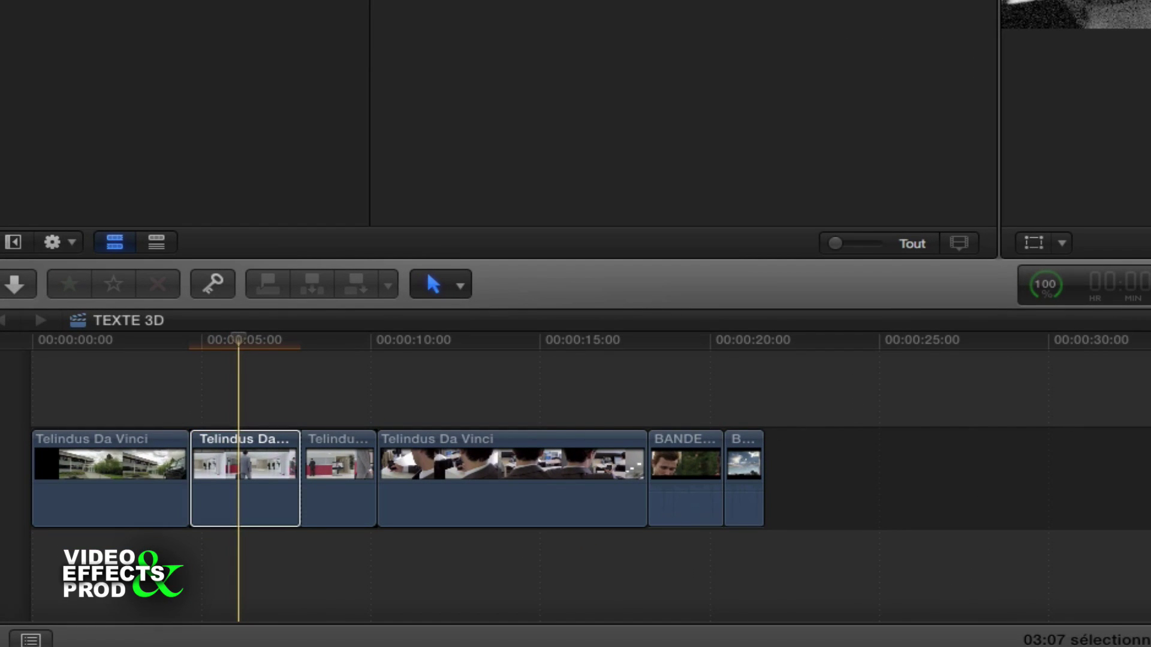
pyautogui.press('super+Tab')
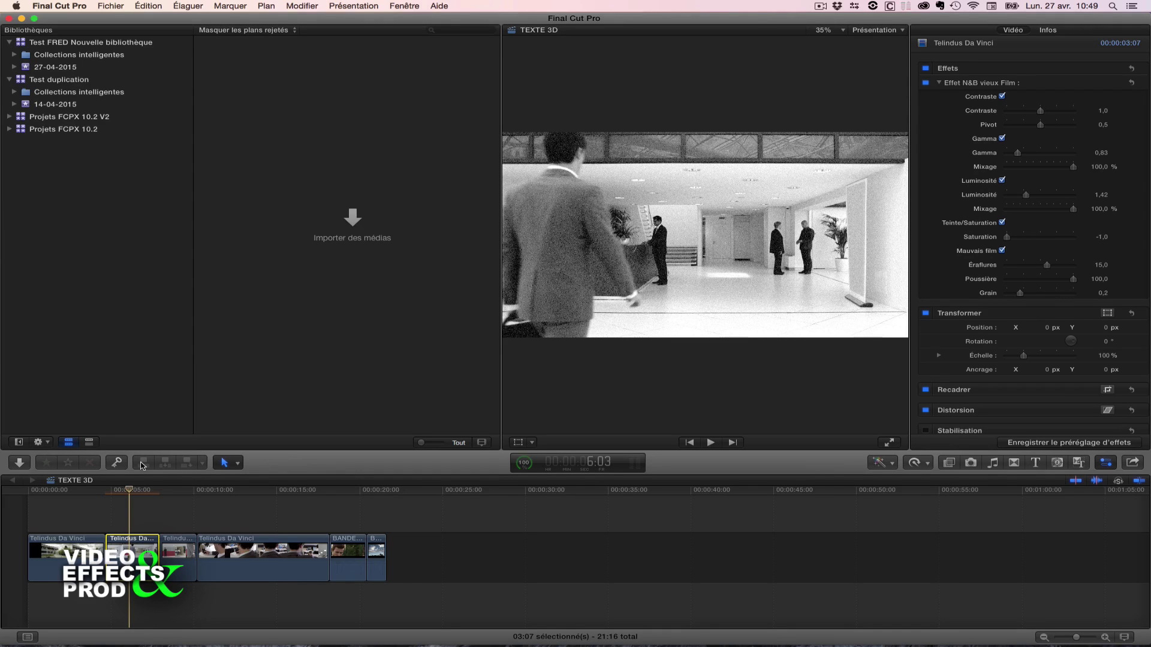
pyautogui.moveTo(133, 498)
pyautogui.mouseDown()
pyautogui.moveTo(150, 497)
pyautogui.moveTo(126, 502)
pyautogui.mouseUp()
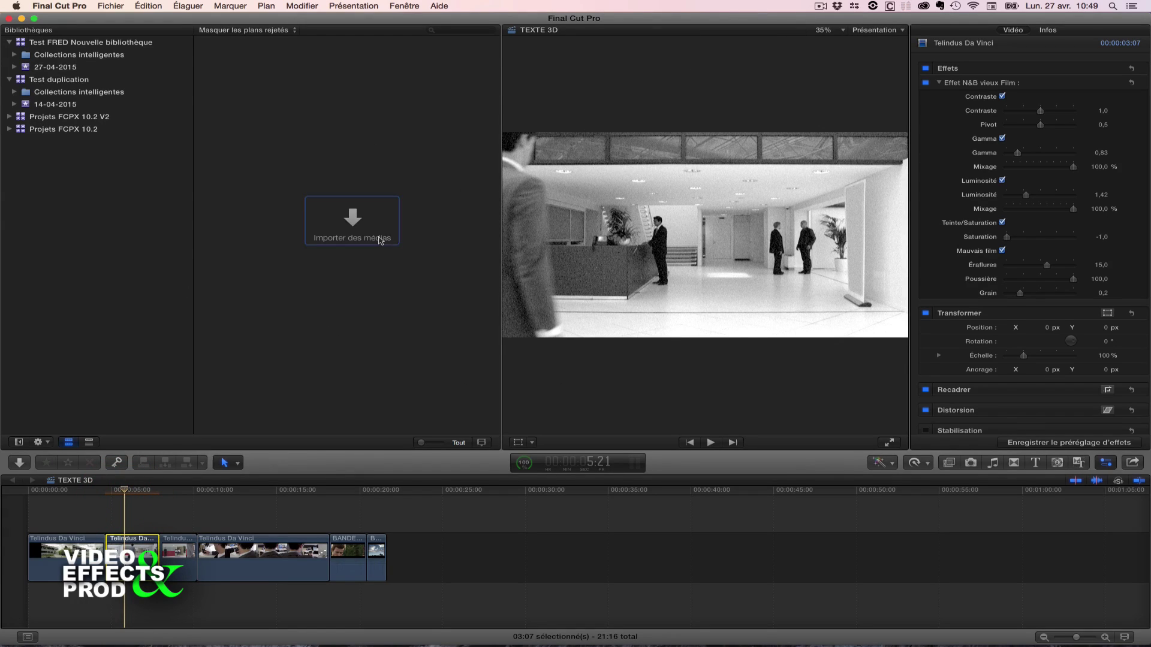
# Display the contents of the Test duplication library in the browser.
pyautogui.click(67, 81)
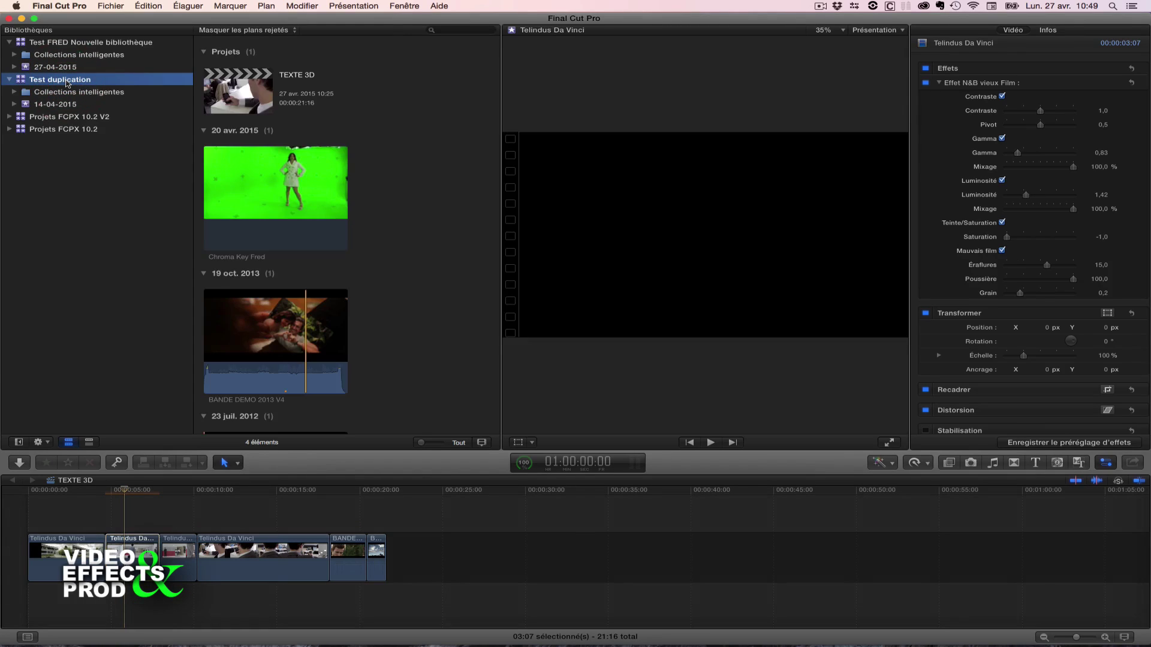